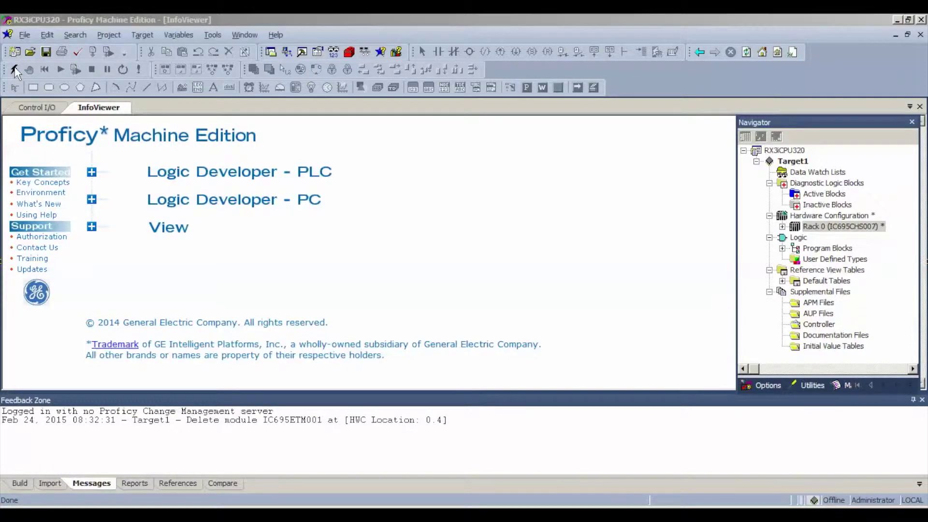
- Connect the project to the IC695CPU320 controller
click(15, 70)
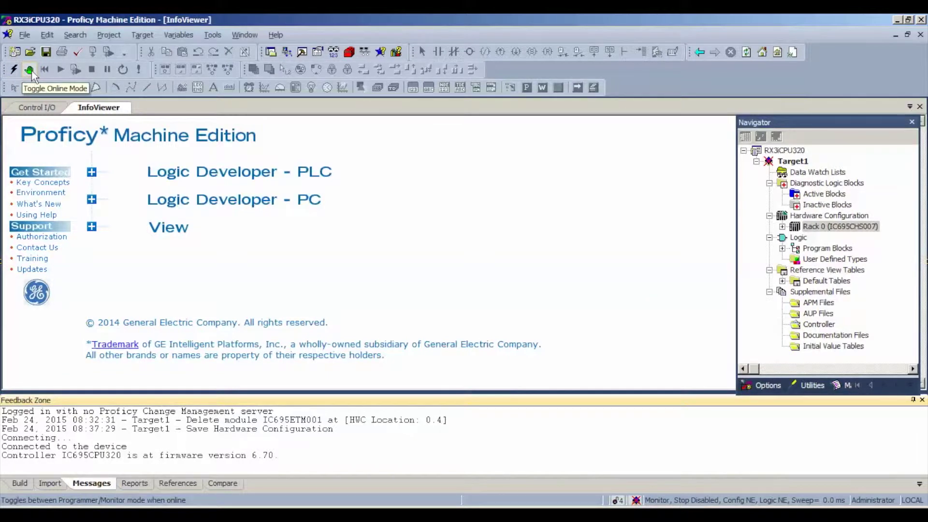
- Switch the online session to programmer mode and expand Rack 0 to show its slots
click(30, 71)
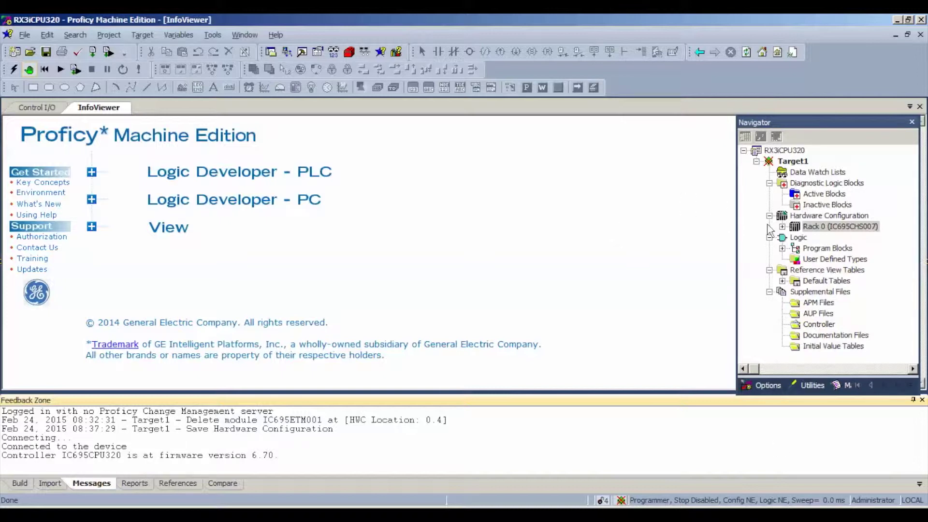
click(782, 228)
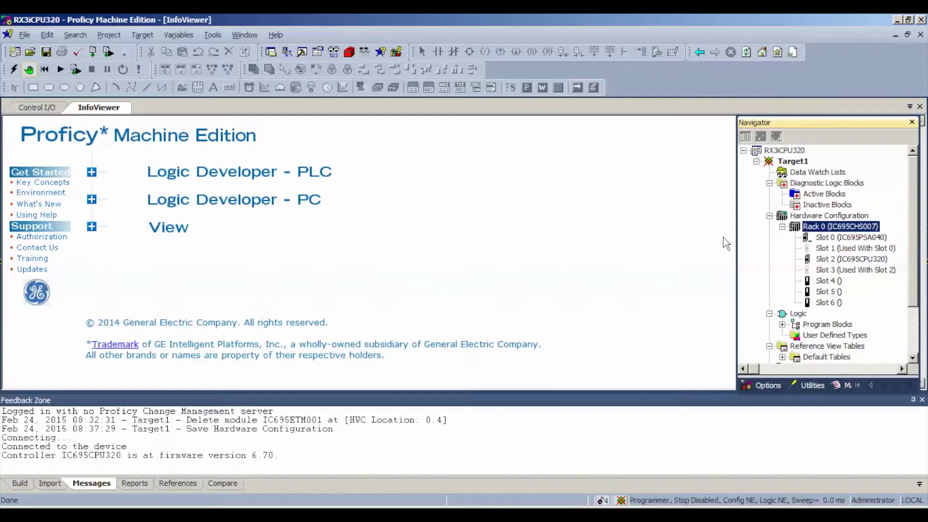
click(828, 282)
- Add the IC694MDL940 relay output module to Slot 4, mapped at %Q00001, length 16
right_click(828, 282)
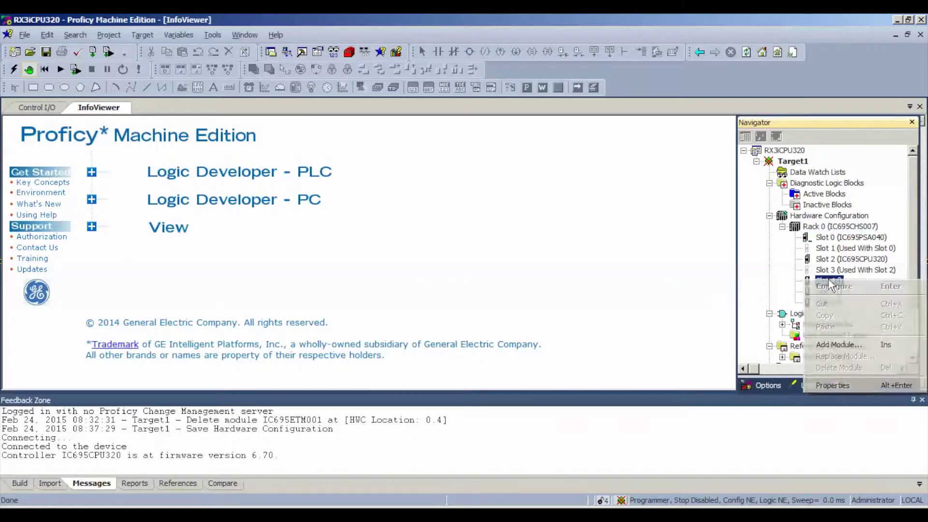
click(841, 344)
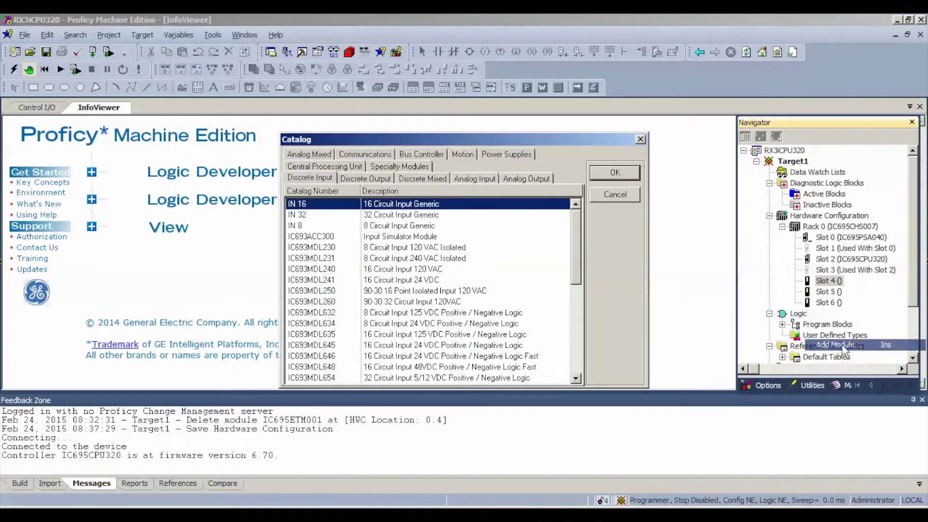
click(386, 178)
scroll(388, 274, down, 7)
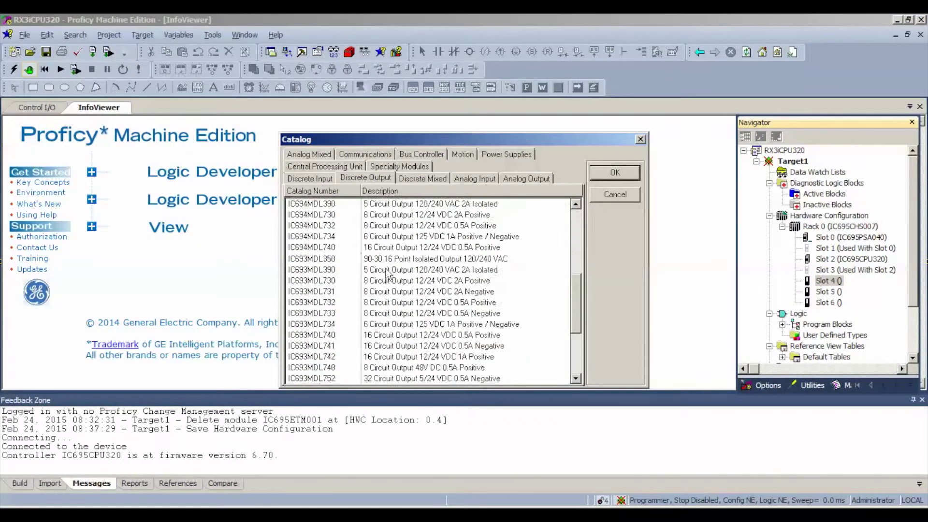
scroll(386, 274, down, 4)
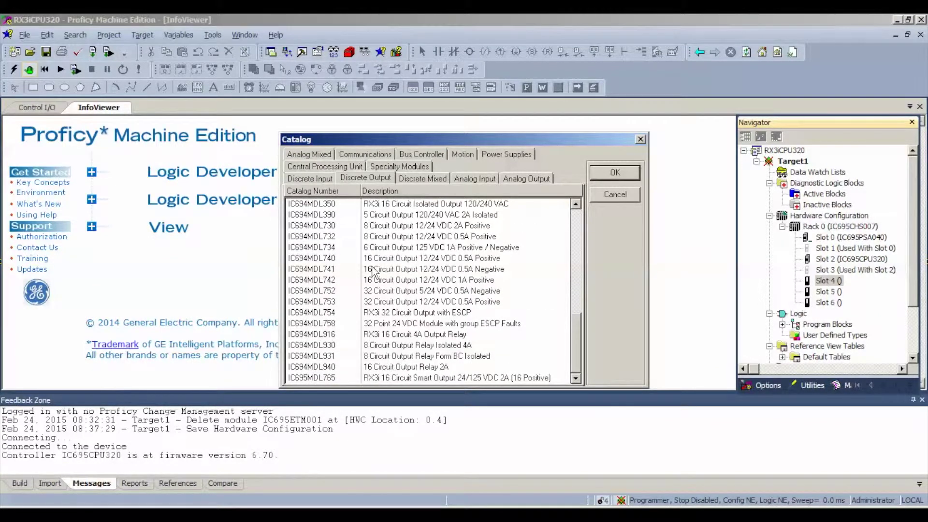
double_click(335, 366)
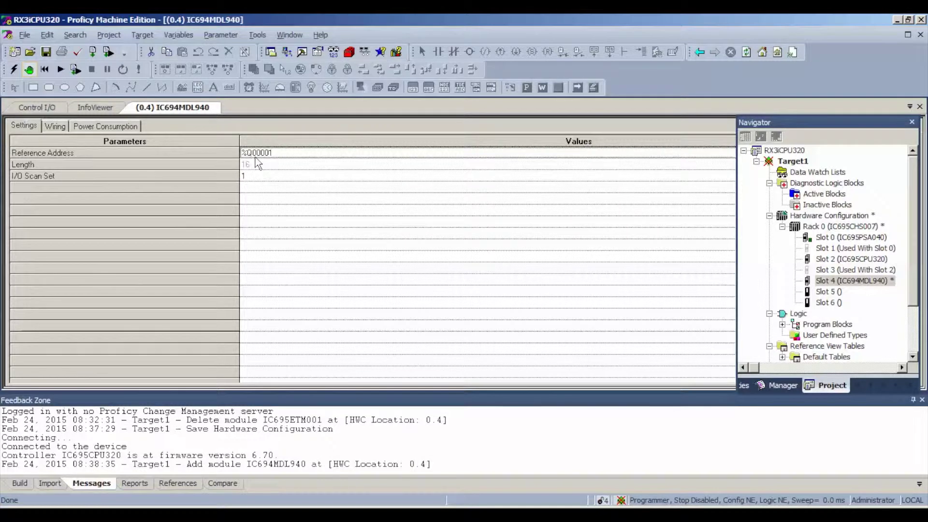
mouse_move(259, 164)
double_click(827, 292)
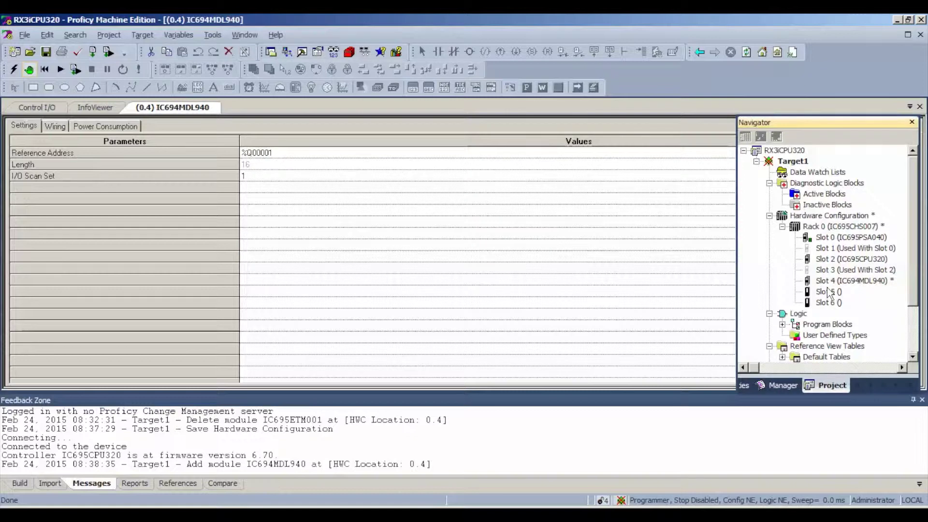
- Add the IC694MDL645 24 VDC input module to Slot 5, mapped at %I00001
right_click(827, 292)
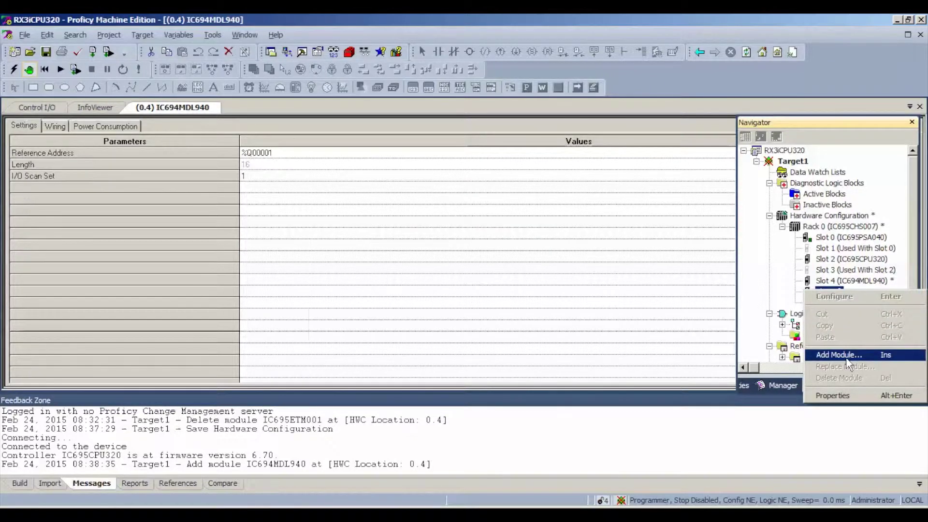
click(846, 360)
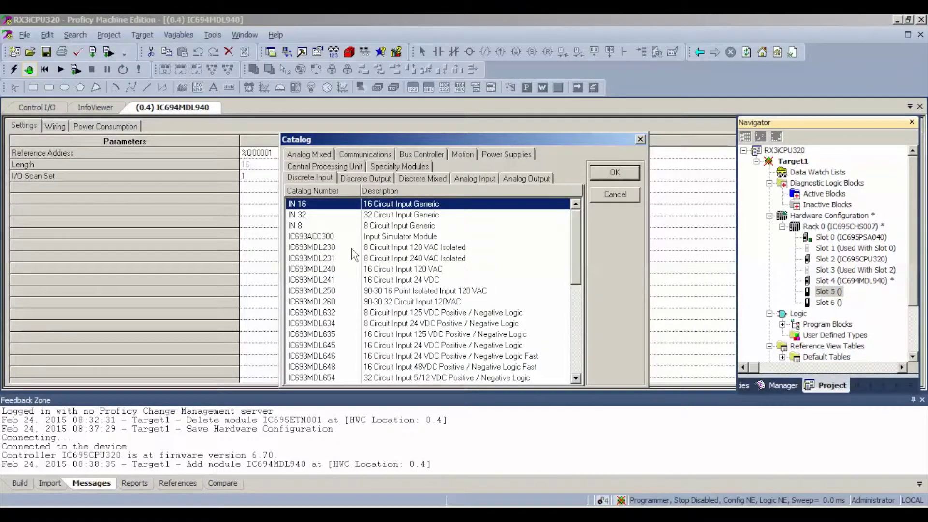
scroll(351, 254, down, 5)
scroll(344, 268, up, 4)
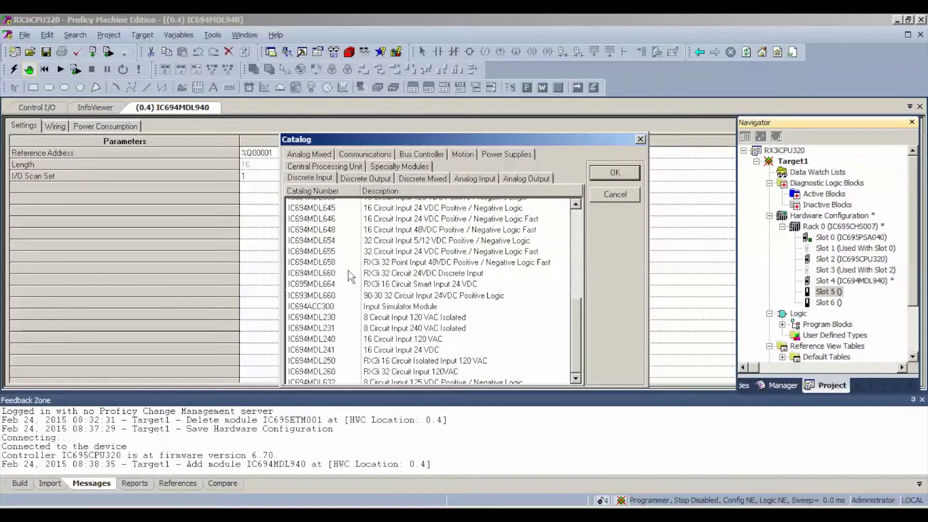
scroll(352, 277, down, 3)
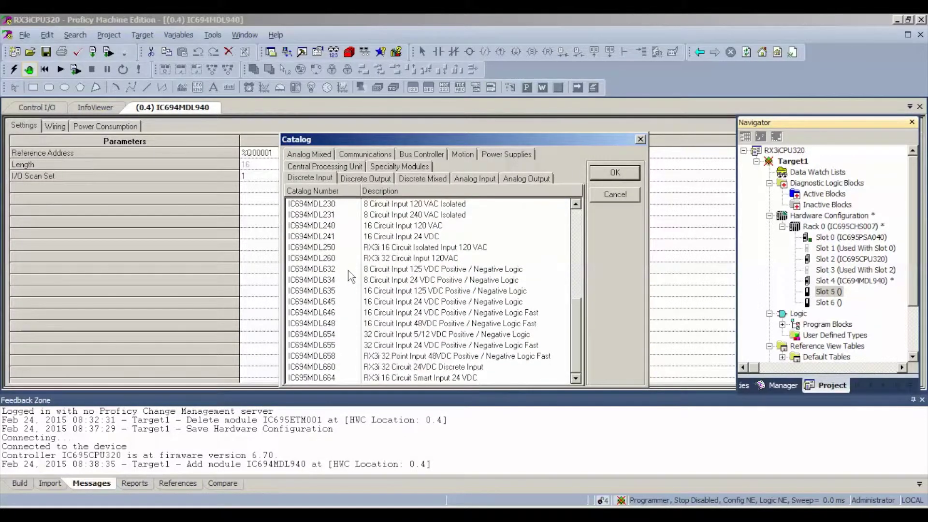
click(335, 302)
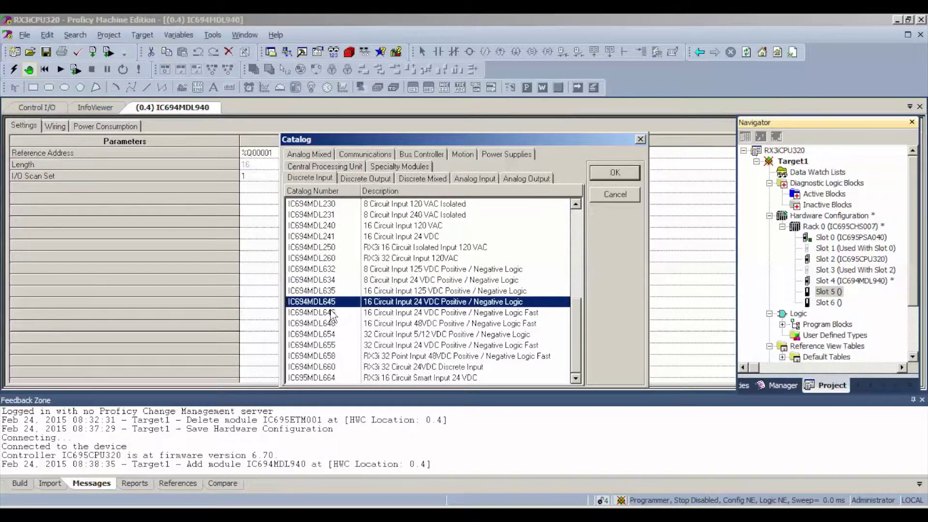
click(332, 314)
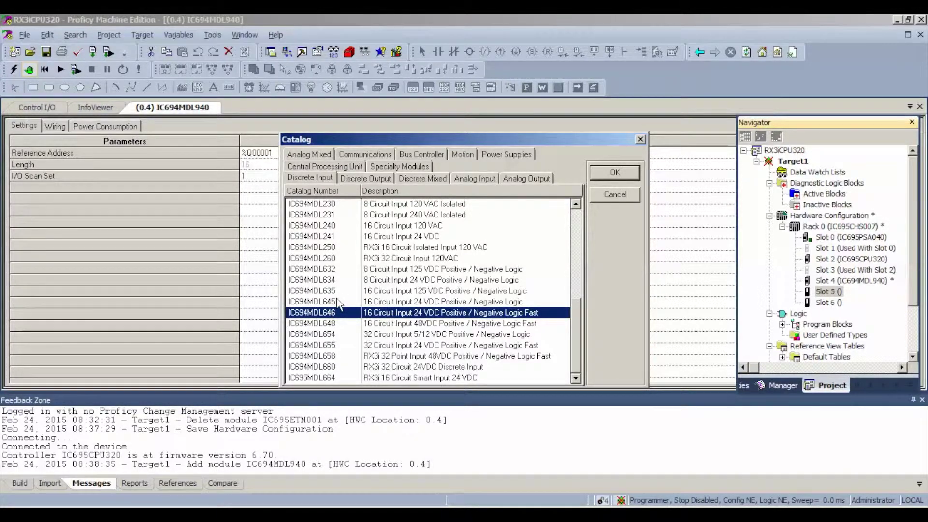
double_click(338, 302)
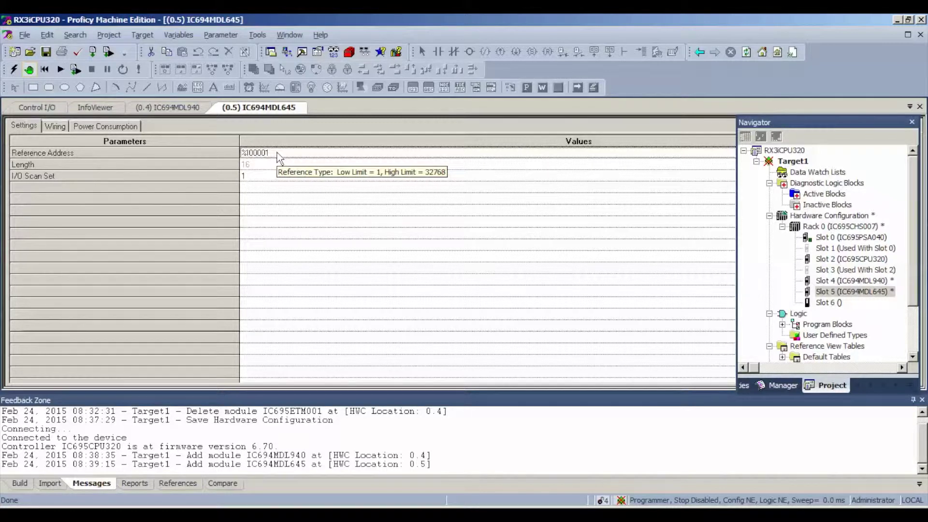
click(142, 35)
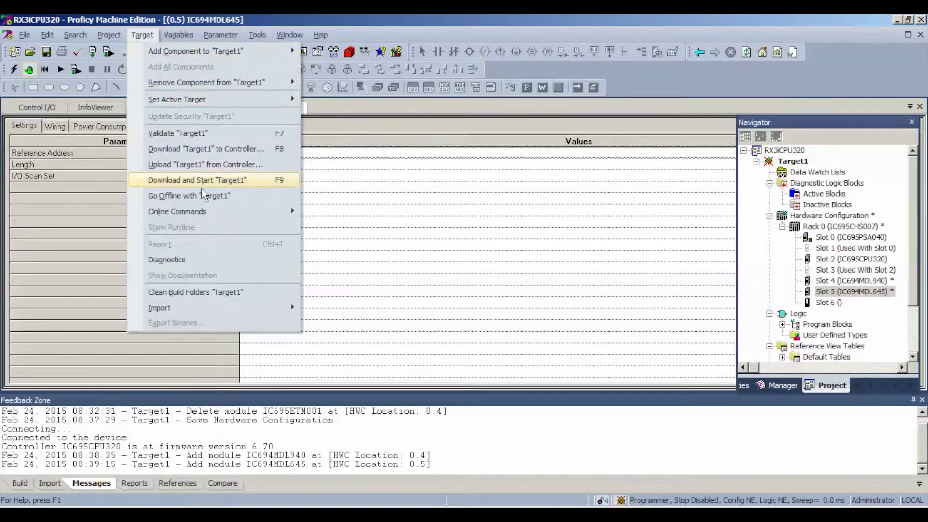
- Clear the Controller Fault Table and IO Fault Table on the controller
mouse_move(208, 217)
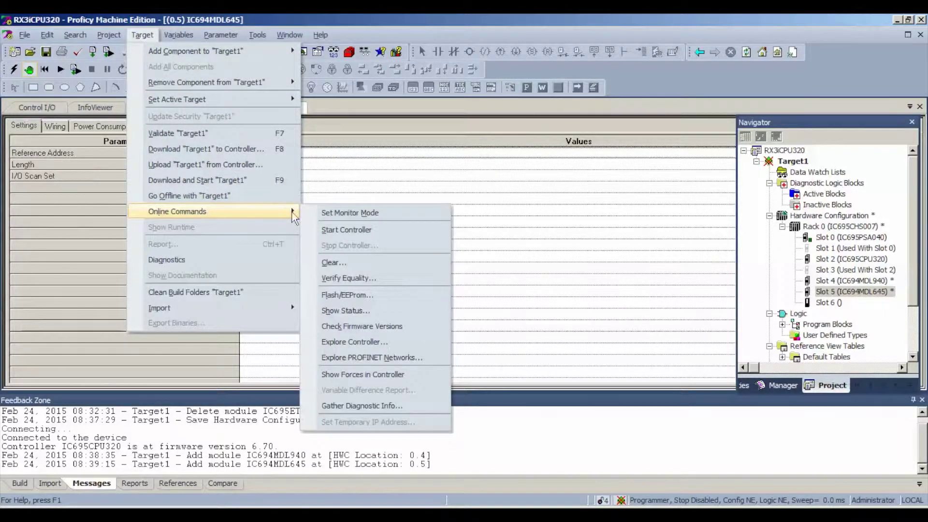
click(336, 263)
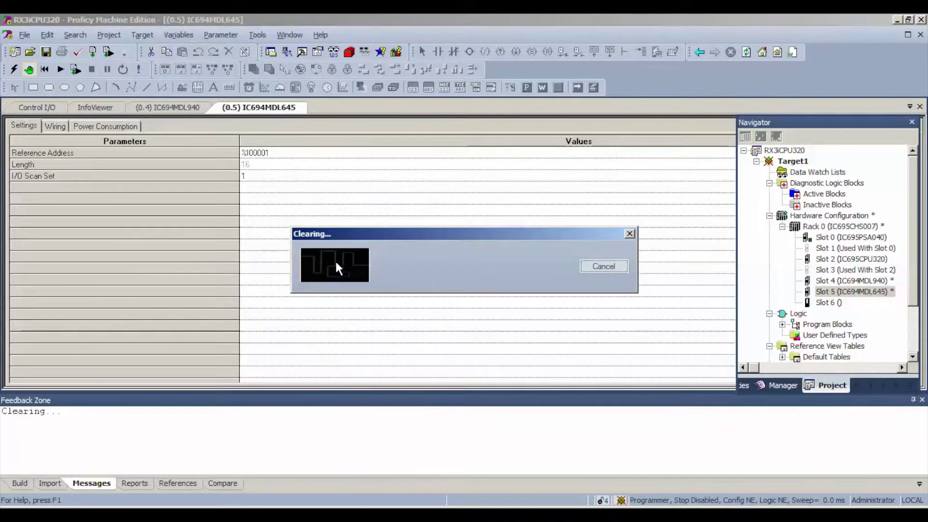
click(373, 318)
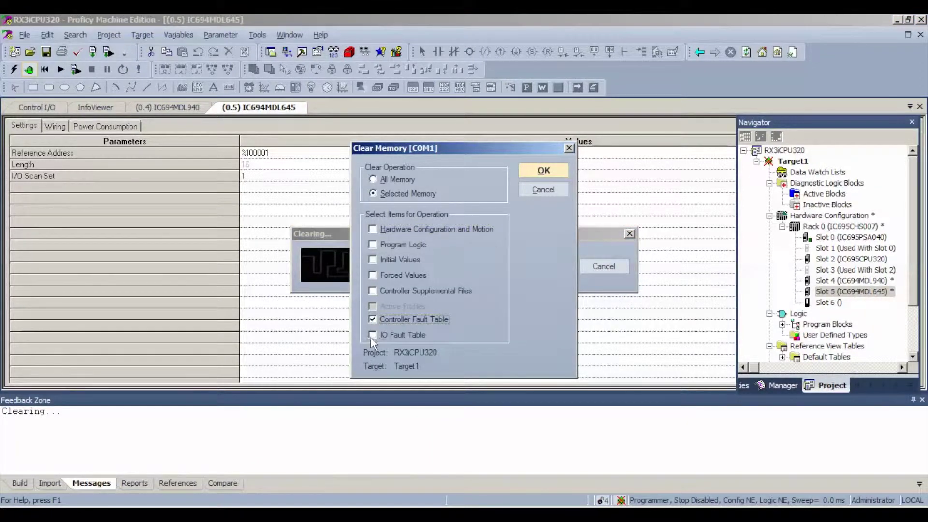
click(370, 335)
click(545, 172)
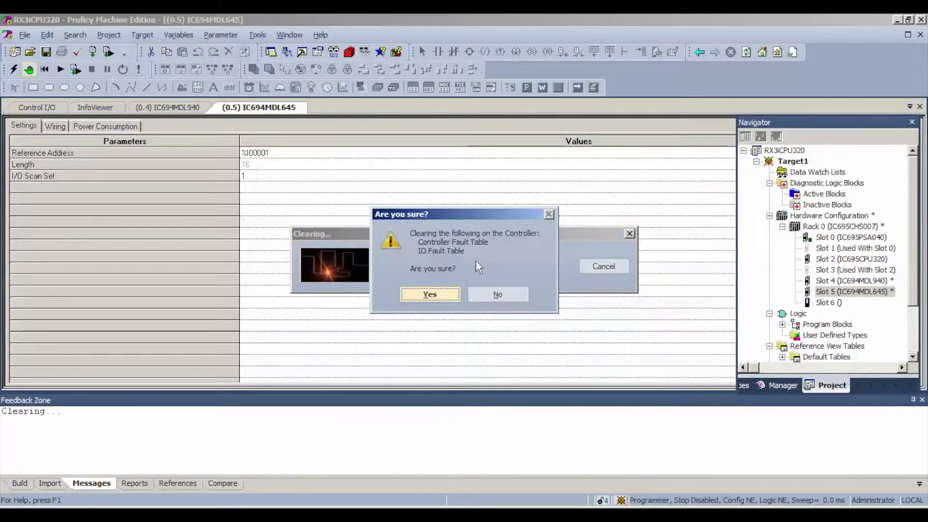
click(442, 300)
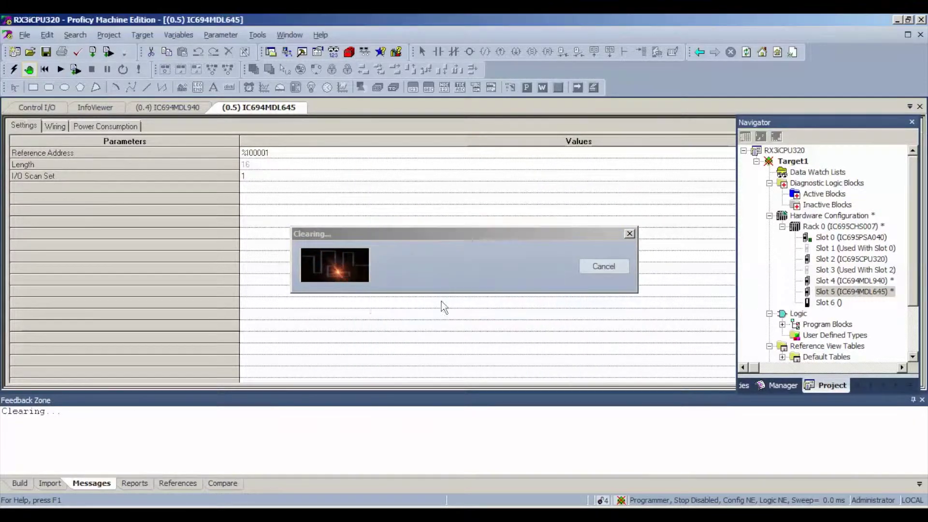
- Download hardware configuration and logic, then start the controller with outputs enabled
click(80, 74)
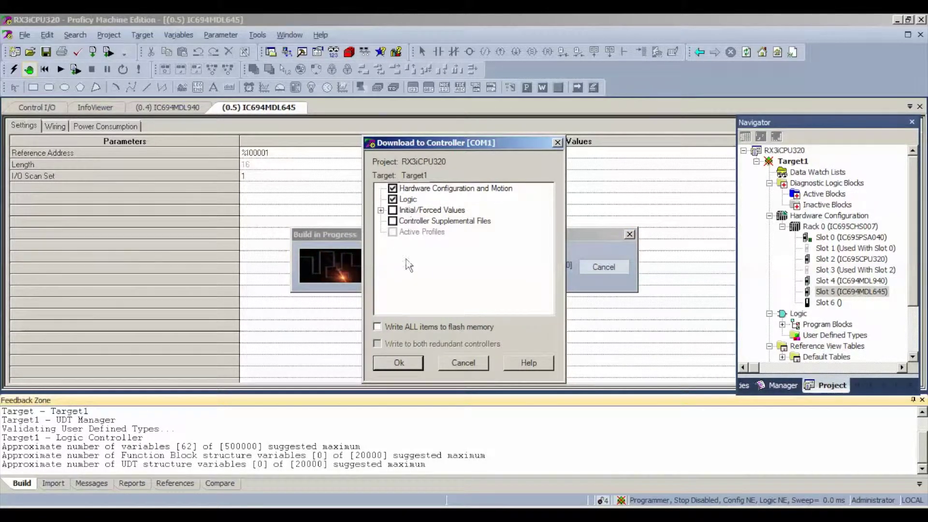
click(406, 363)
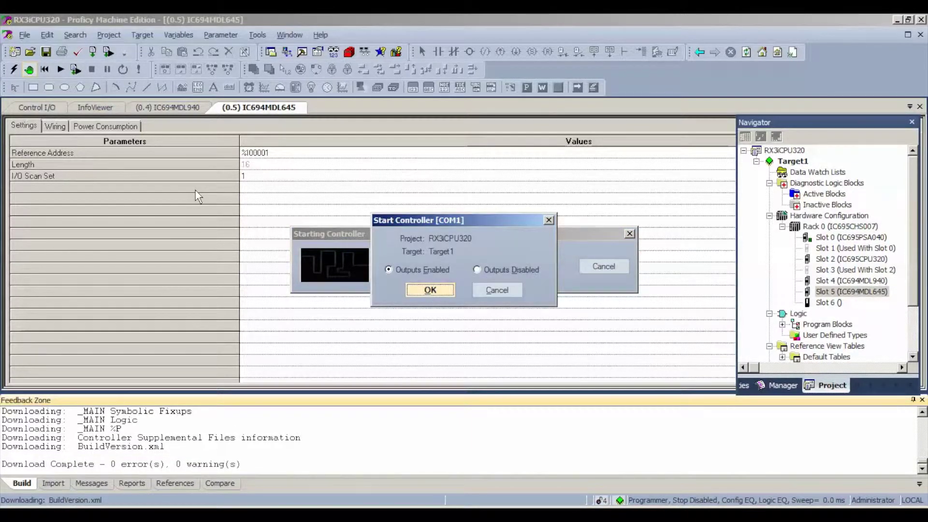
click(411, 289)
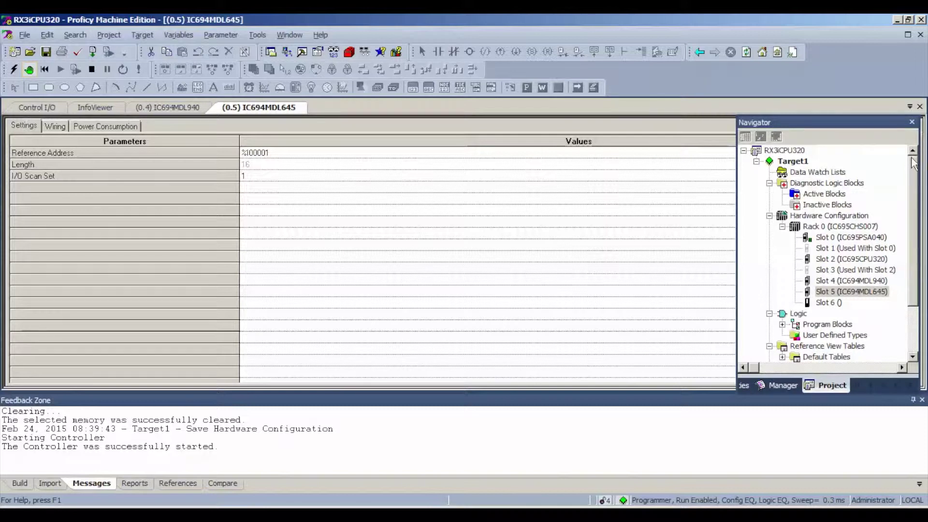
scroll(899, 227, down, 2)
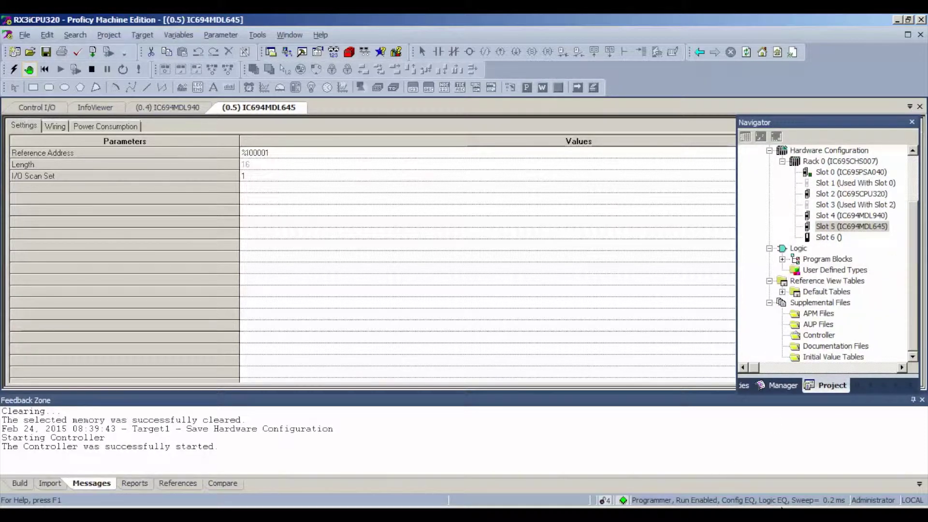
- Open the %Q Output reference table and set the low output bits from %Q00001 to 1
click(781, 291)
double_click(833, 325)
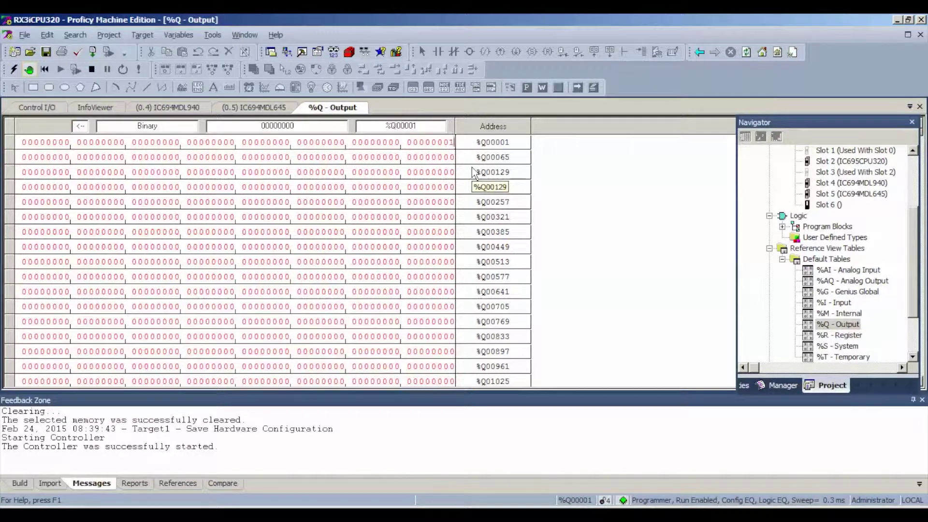
key(Left)
text(1)
text(11)
text(1)
text(11)
text(1)
text(11)
text(0)
text(10)
text(1)
text(1)
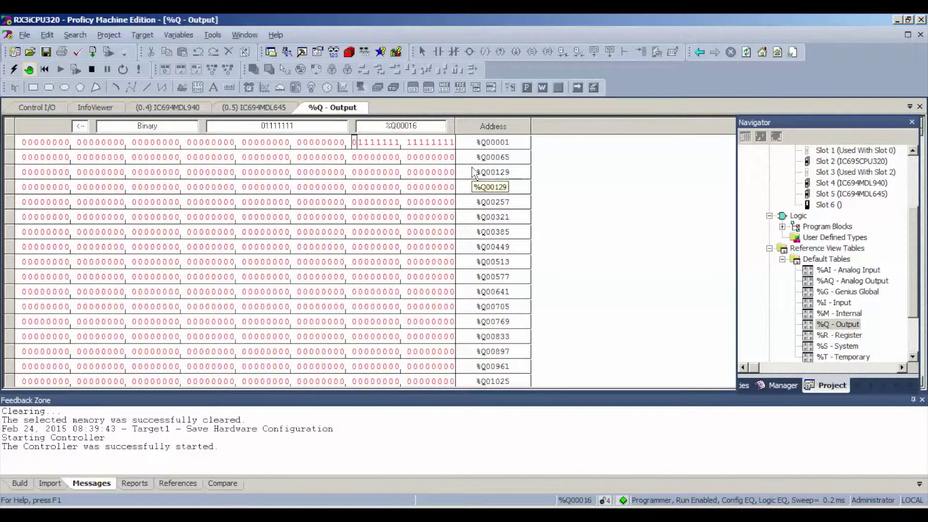
key(Right)
key(Right)
key(Right)
- Enter 0 over the higher %Q output bits to switch them off
text(0)
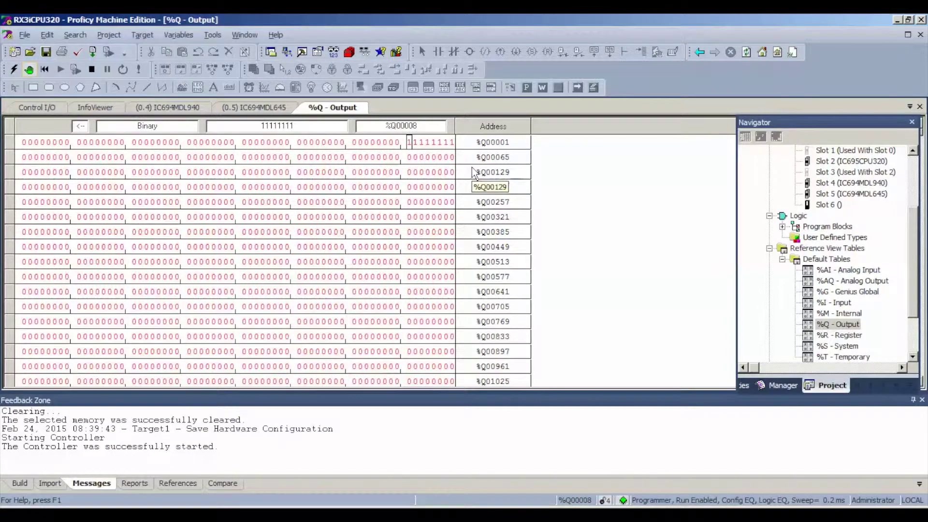